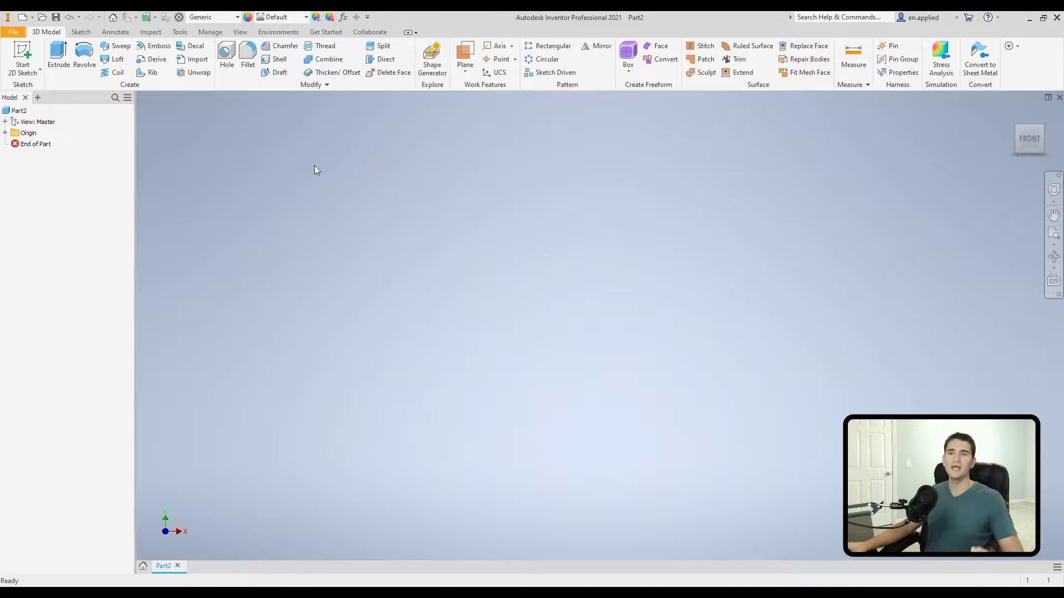
Choose 1939K280_DC EQUIPMENT COOLING FAN.SLDPRT for import to reach its Convert Model import options
{"action": "left_click", "coordinate": [194, 60]}
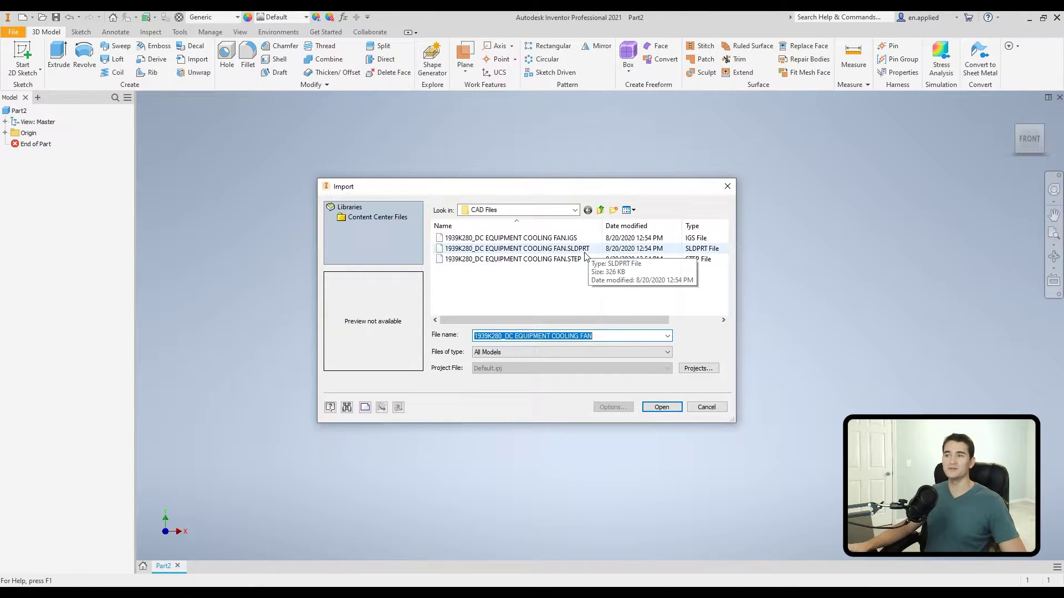
{"action": "double_click", "coordinate": [586, 250]}
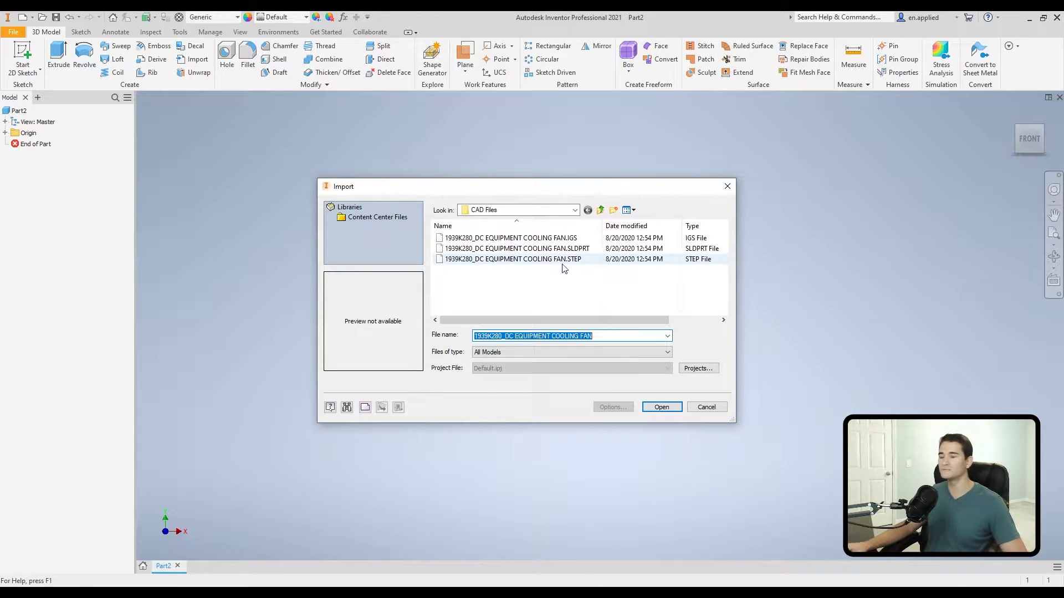
{"action": "left_click", "coordinate": [576, 250]}
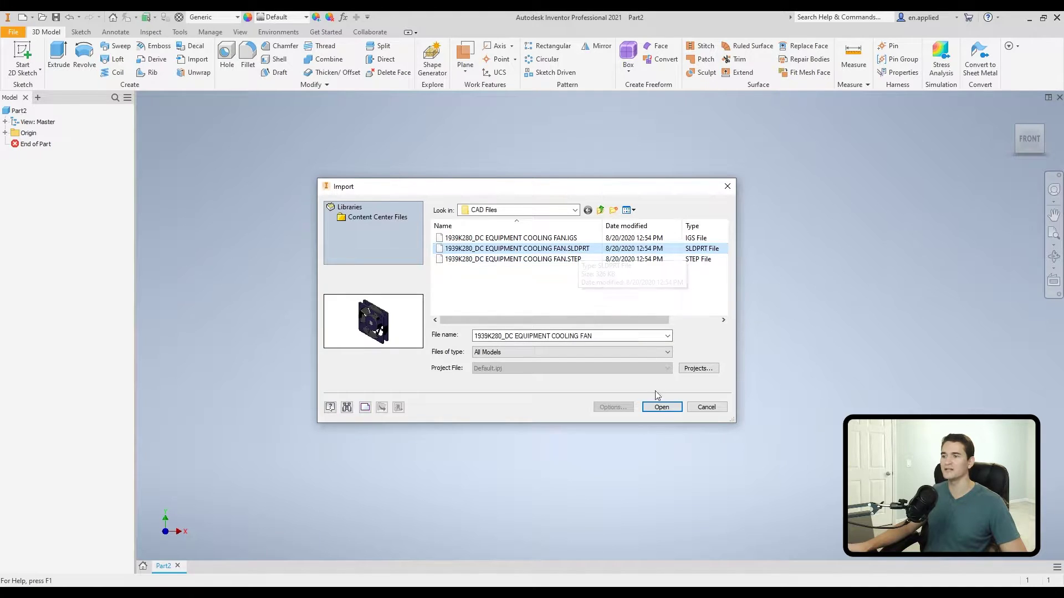
{"action": "left_click", "coordinate": [663, 409]}
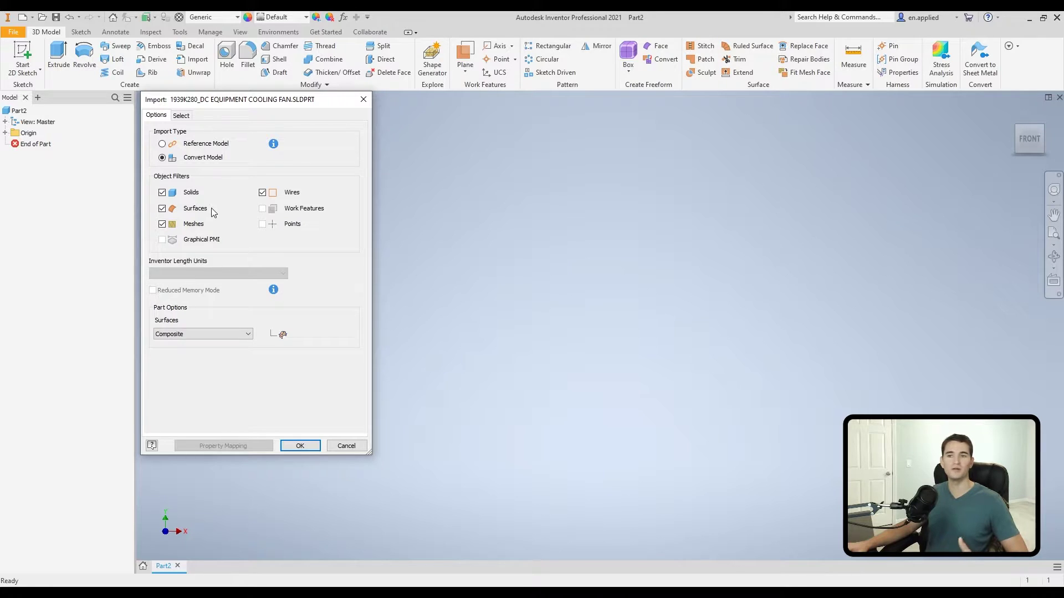
{"action": "left_click", "coordinate": [179, 213]}
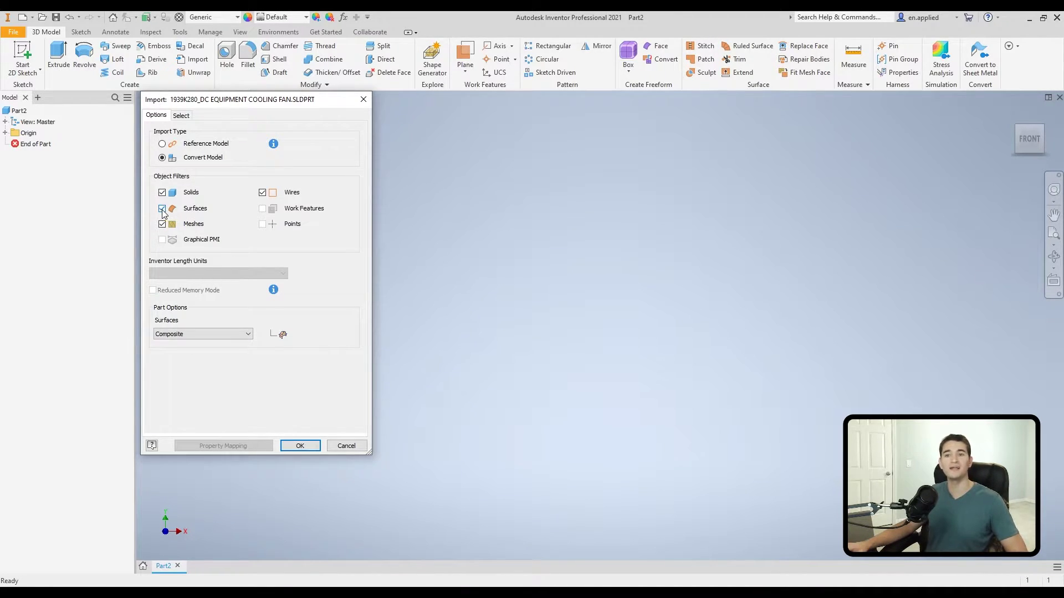
{"action": "left_click", "coordinate": [163, 208]}
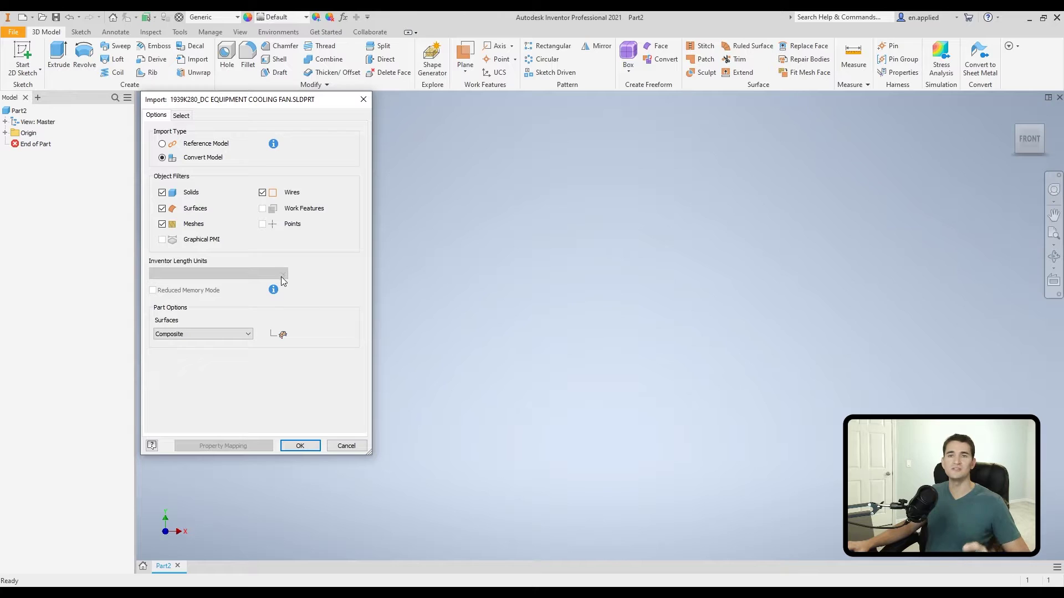
Cancel the SLDPRT import and set the Open dialog's file type filter to All Files
{"action": "left_click", "coordinate": [144, 566]}
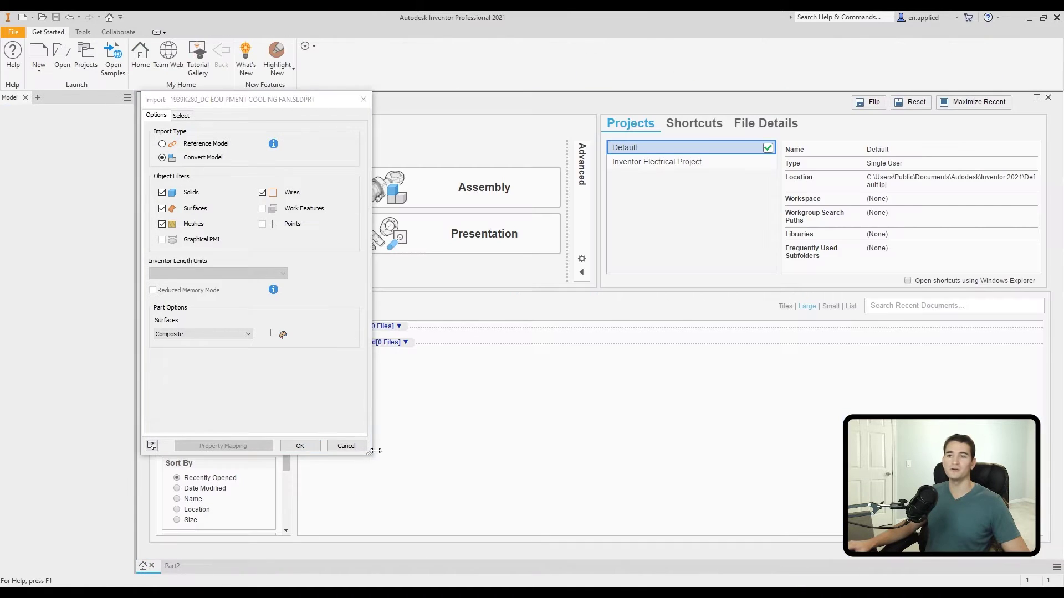
{"action": "left_click", "coordinate": [302, 446]}
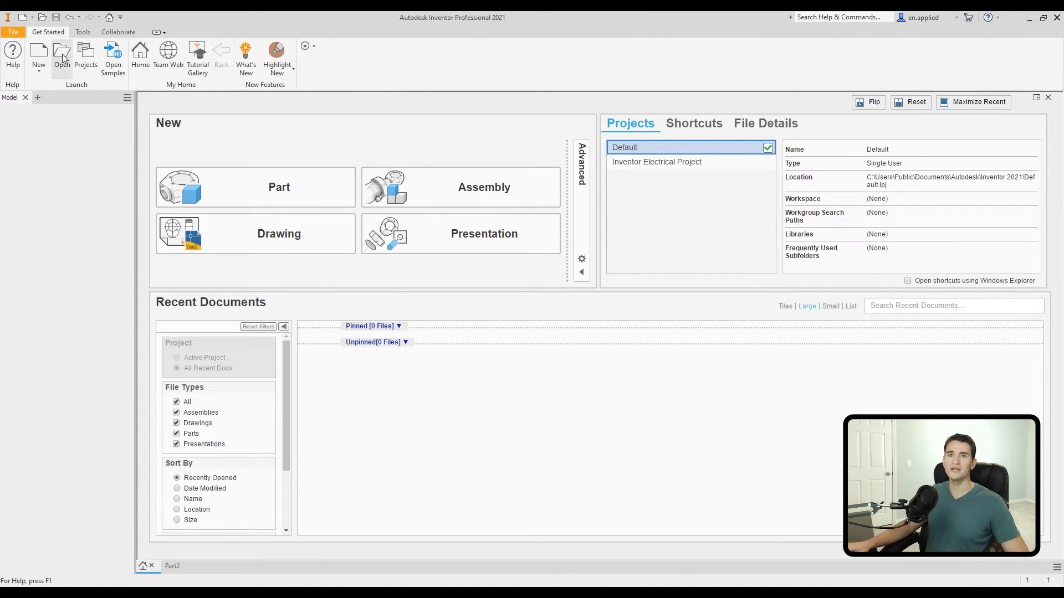
{"action": "left_click", "coordinate": [63, 59]}
{"action": "left_click", "coordinate": [535, 354]}
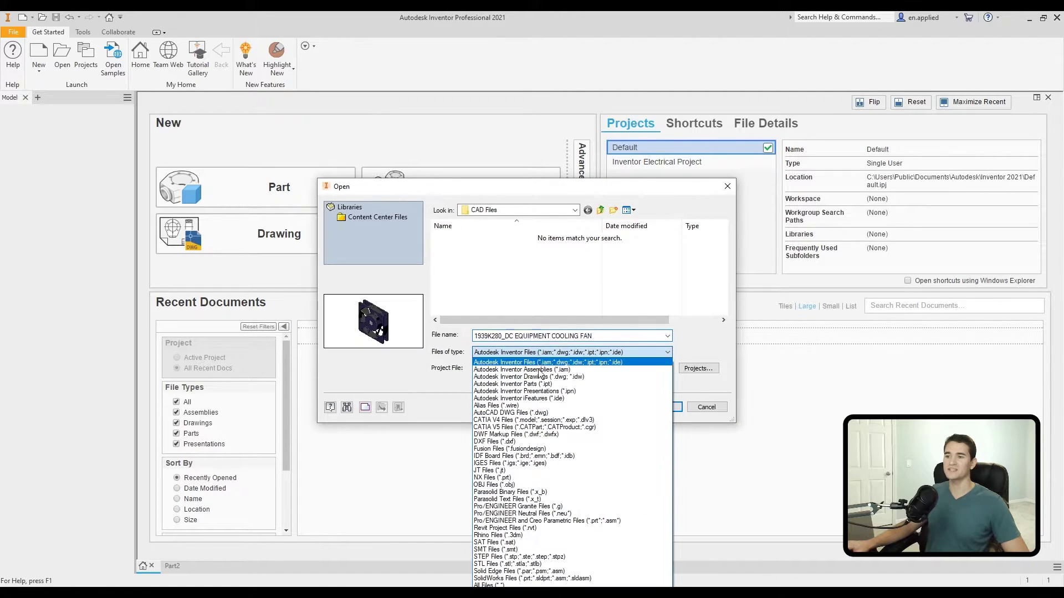
{"action": "left_click", "coordinate": [535, 585]}
Open the cooling fan SLDPRT as a new part and review its length unit choices
{"action": "left_click", "coordinate": [576, 250]}
{"action": "left_click", "coordinate": [660, 408]}
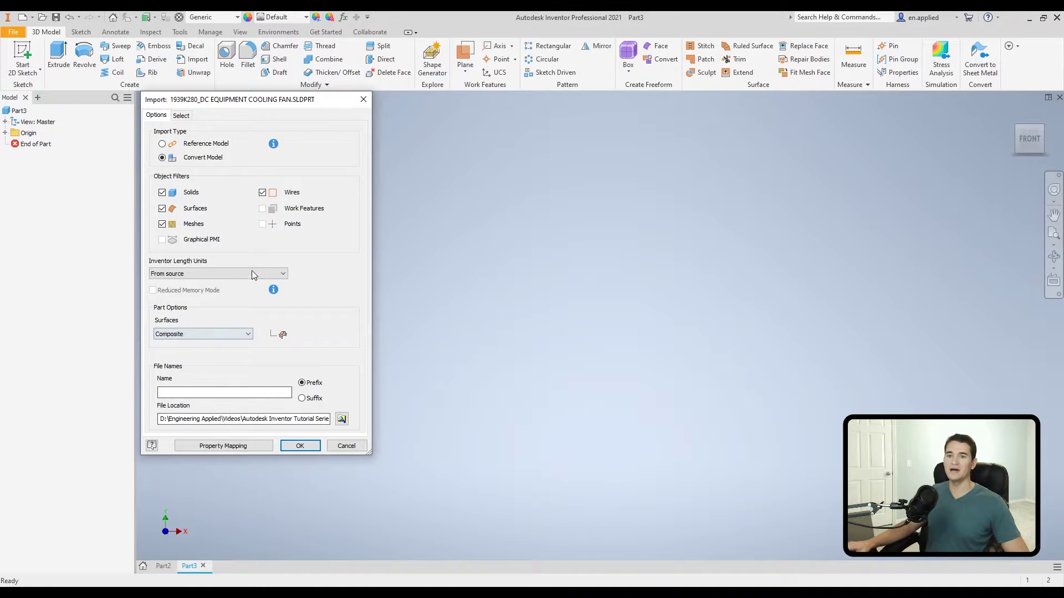
{"action": "left_click", "coordinate": [244, 275]}
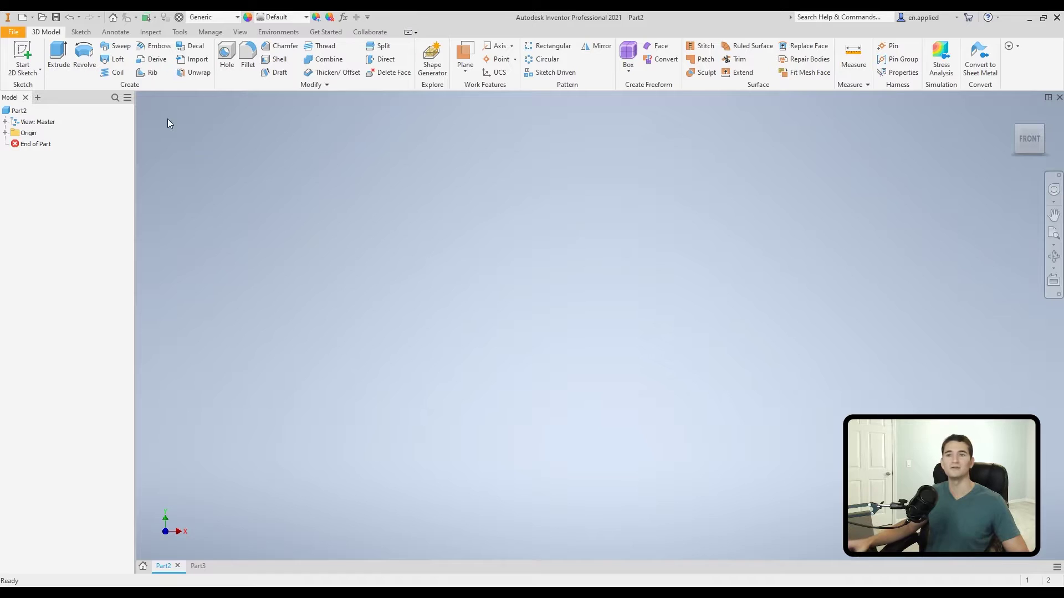
Import the cooling fan IGS file into Part2 with Surfaces set to Individual
{"action": "left_click", "coordinate": [197, 60]}
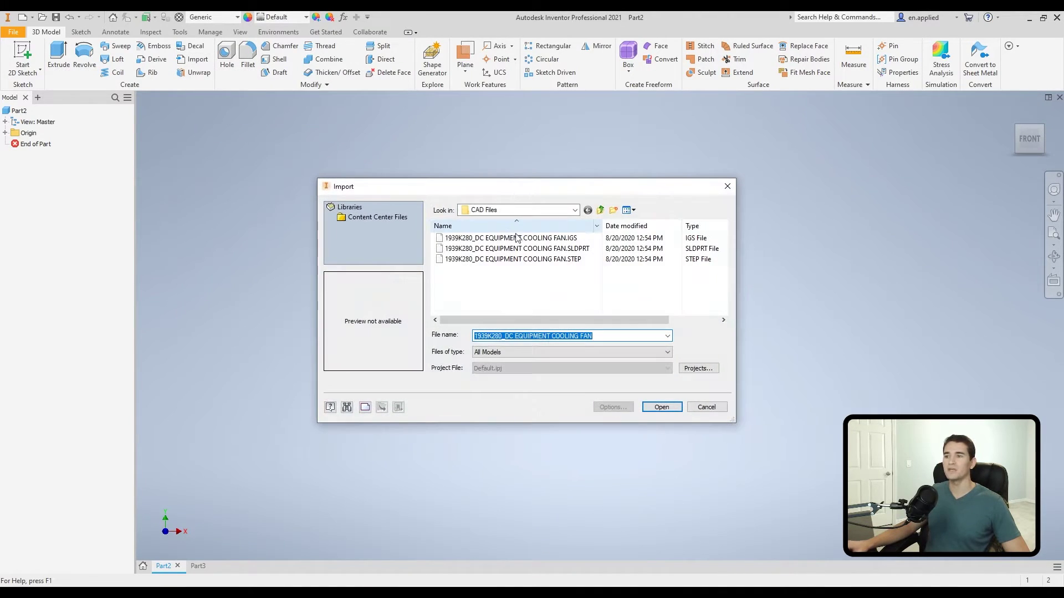
{"action": "left_click", "coordinate": [576, 239]}
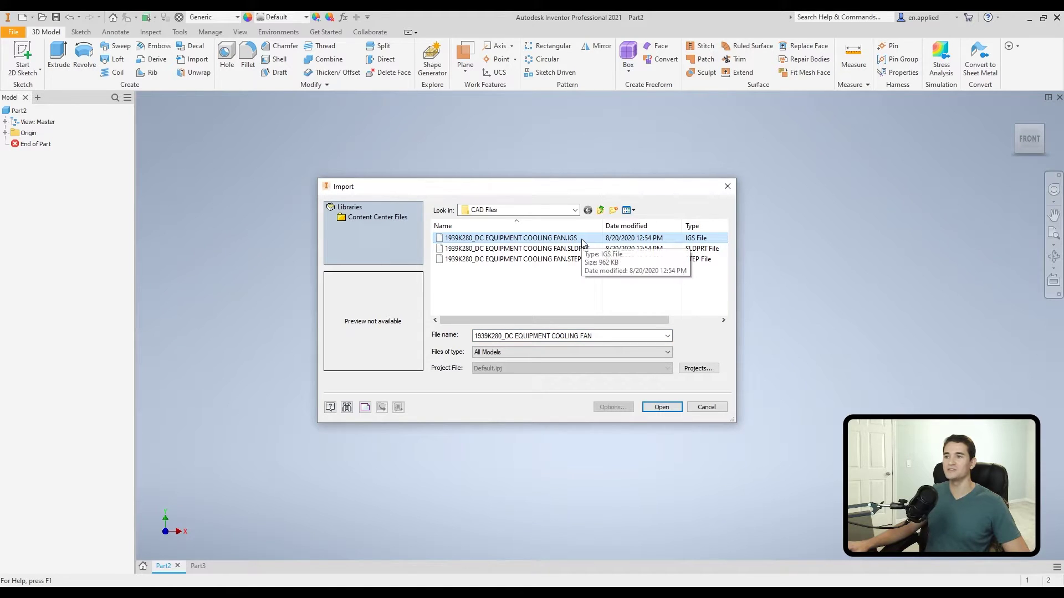
{"action": "left_click", "coordinate": [661, 406]}
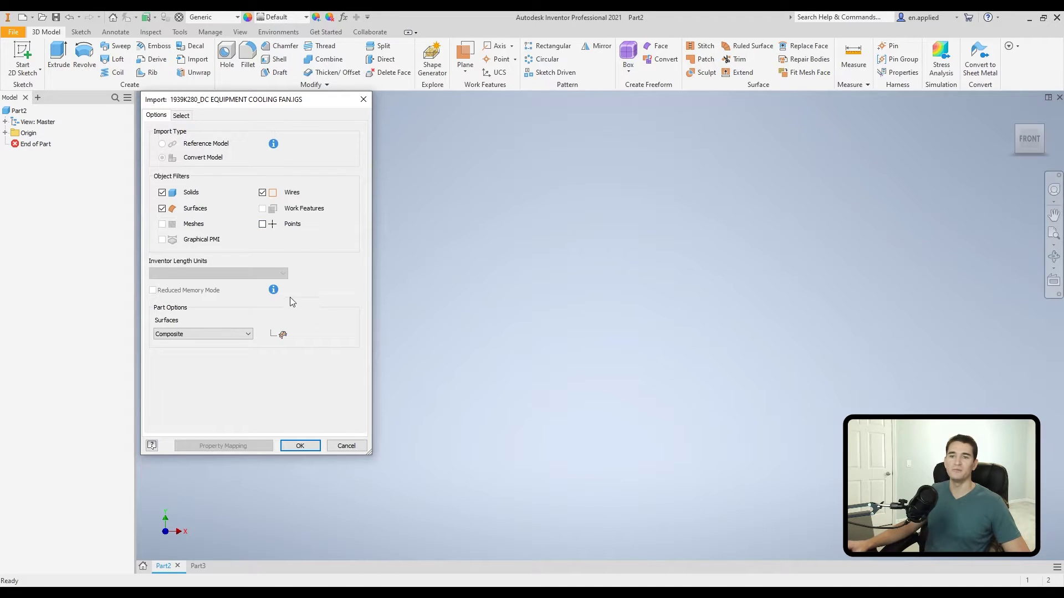
{"action": "left_click", "coordinate": [244, 337]}
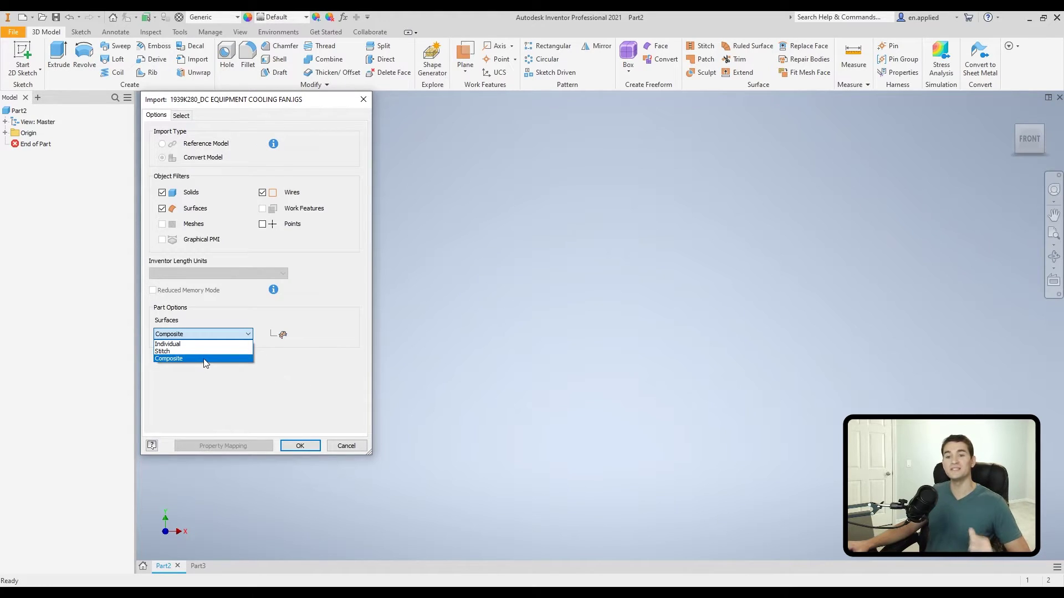
{"action": "left_click", "coordinate": [200, 344]}
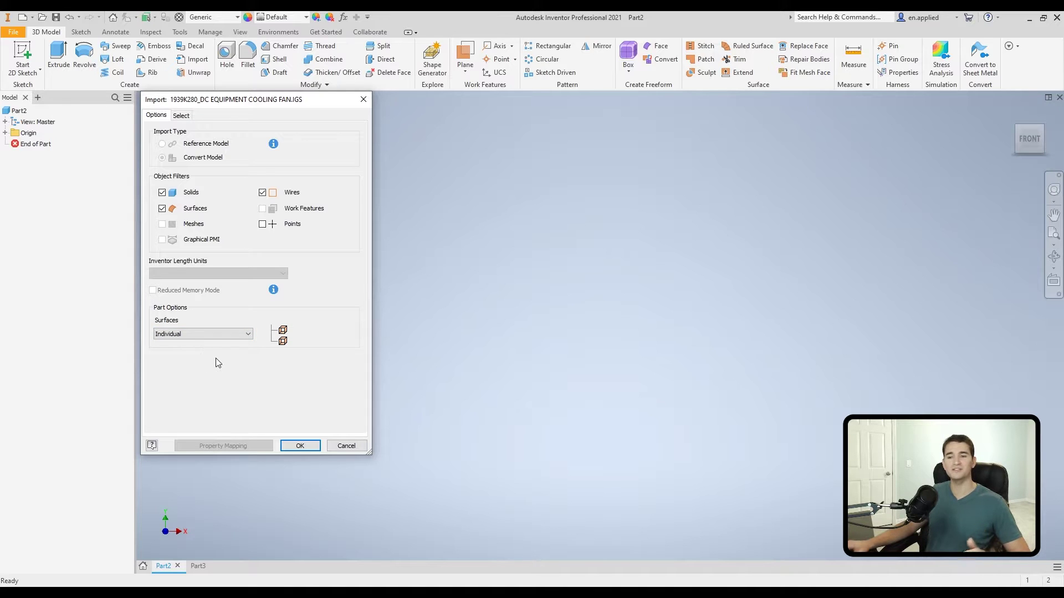
{"action": "left_click", "coordinate": [299, 446]}
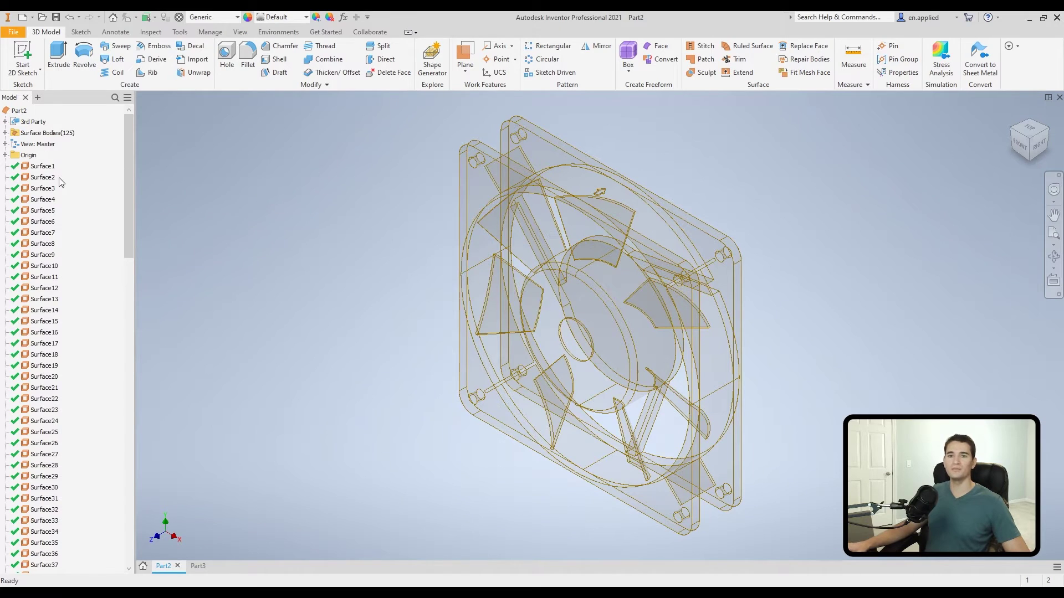
Import the cooling fan IGS file again with Surfaces set to Stitch
{"action": "scroll", "coordinate": [44, 311], "scroll_direction": "down", "scroll_amount": 12}
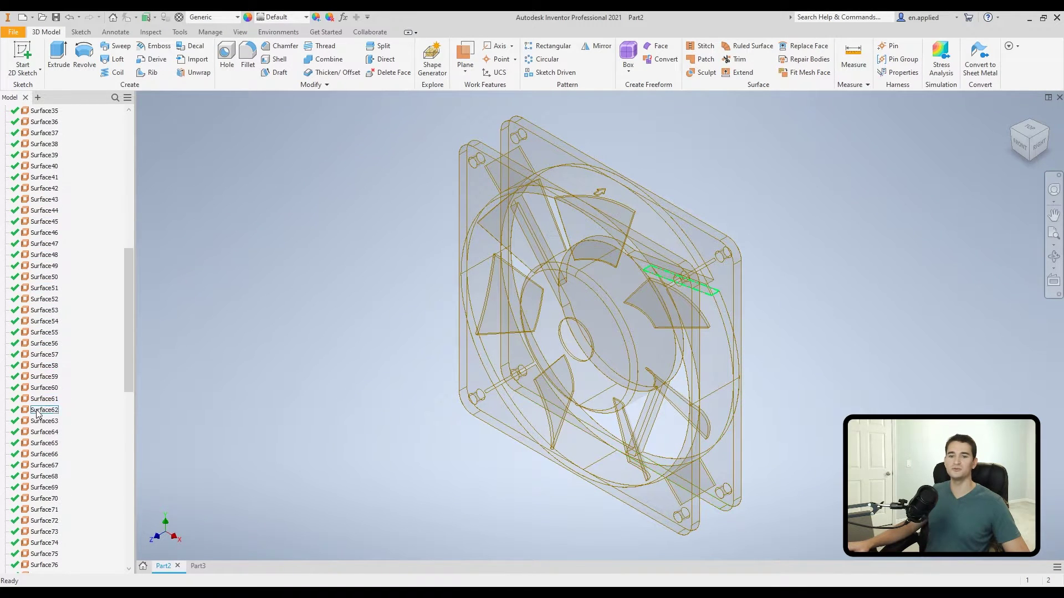
{"action": "scroll", "coordinate": [38, 413], "scroll_direction": "down", "scroll_amount": 20}
{"action": "scroll", "coordinate": [44, 355], "scroll_direction": "up", "scroll_amount": 20}
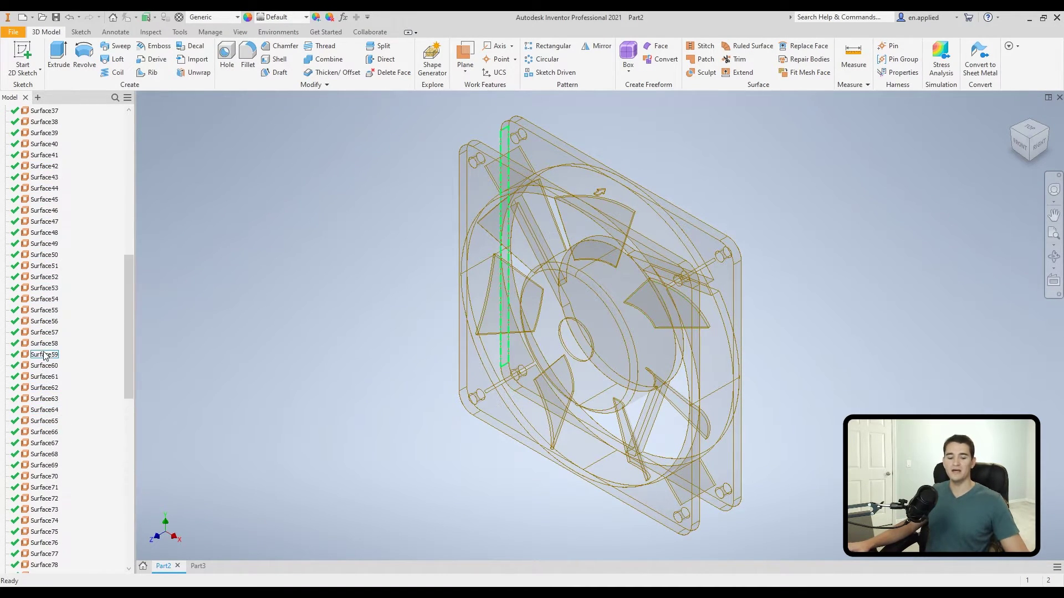
{"action": "left_click", "coordinate": [194, 59]}
{"action": "left_click", "coordinate": [525, 238]}
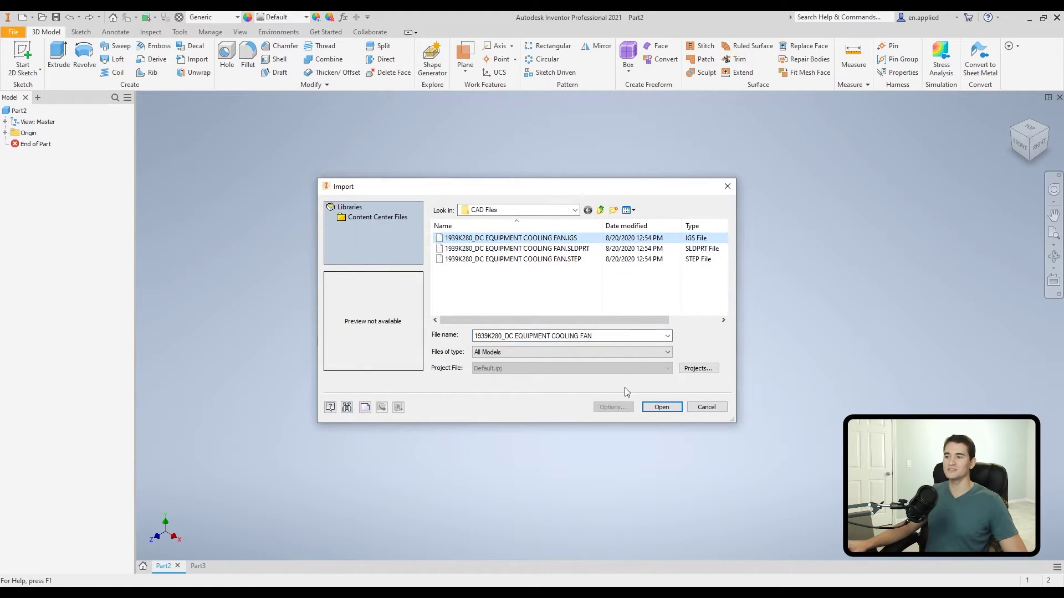
{"action": "left_click", "coordinate": [663, 407]}
{"action": "left_click", "coordinate": [248, 335]}
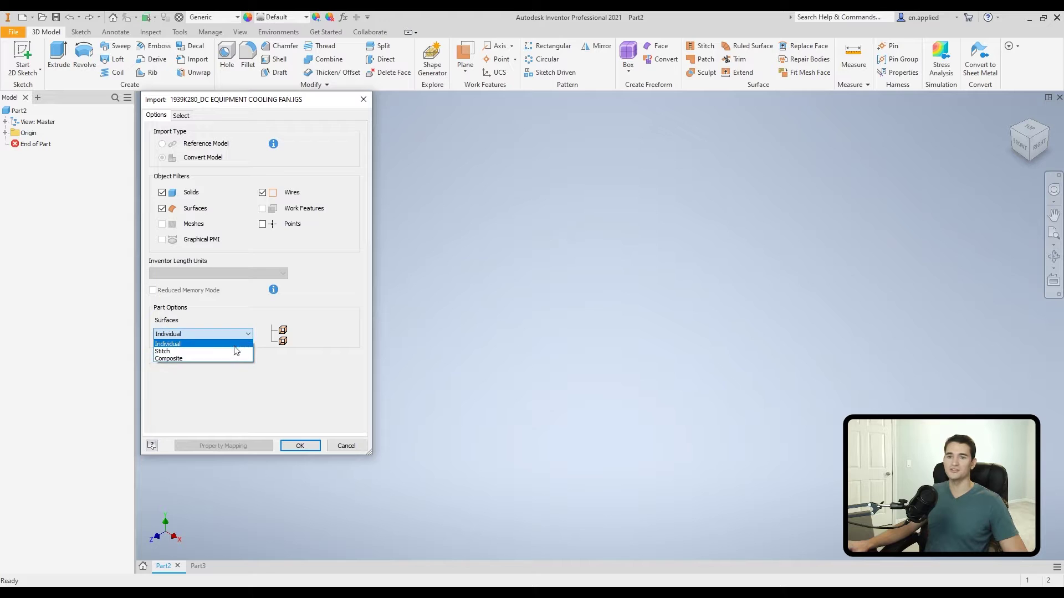
{"action": "left_click", "coordinate": [227, 350]}
{"action": "left_click", "coordinate": [299, 446]}
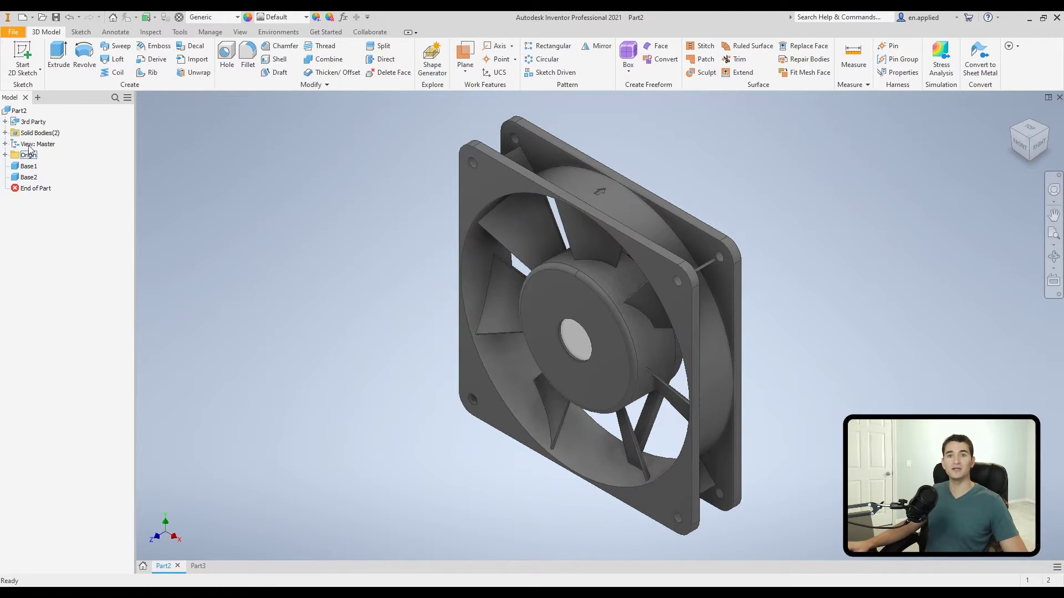
Inspect Solid1 under Solid Bodies, then undo the stitched import
{"action": "left_click", "coordinate": [5, 133]}
{"action": "left_click", "coordinate": [37, 144]}
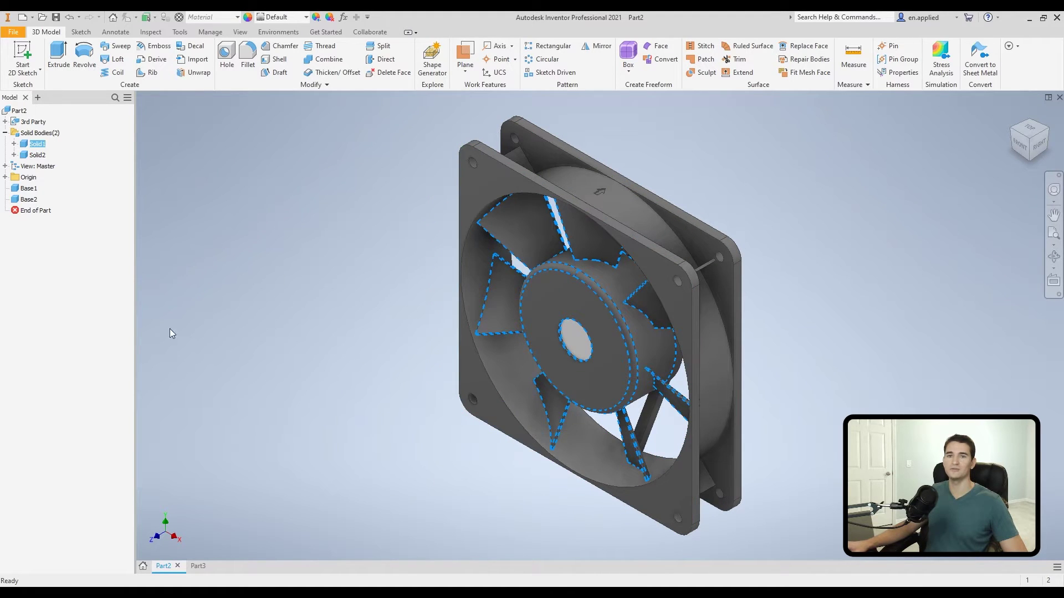
{"action": "key", "text": "ctrl+z"}
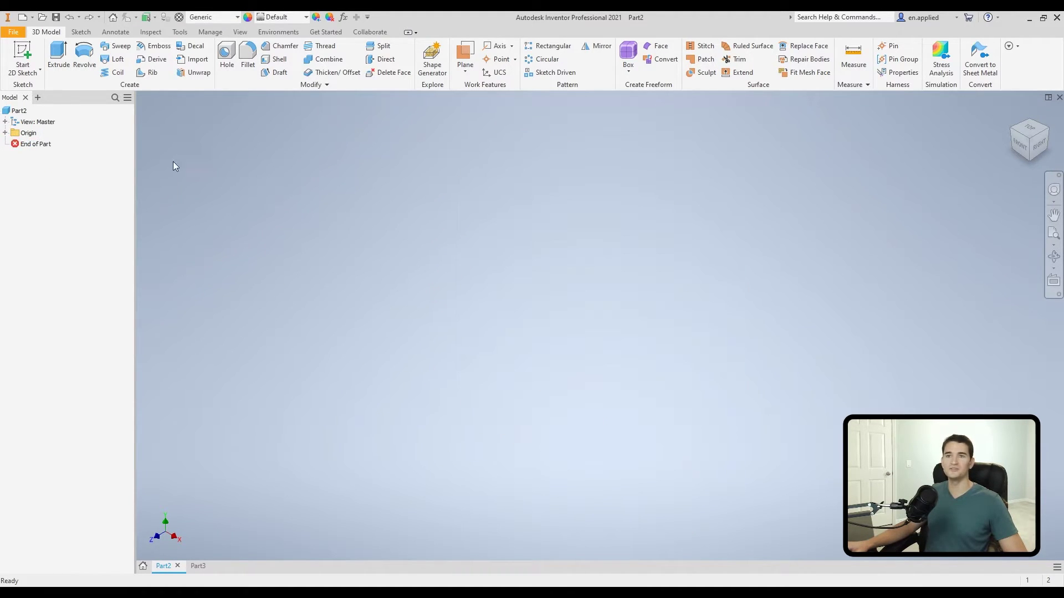
{"action": "left_click", "coordinate": [201, 62]}
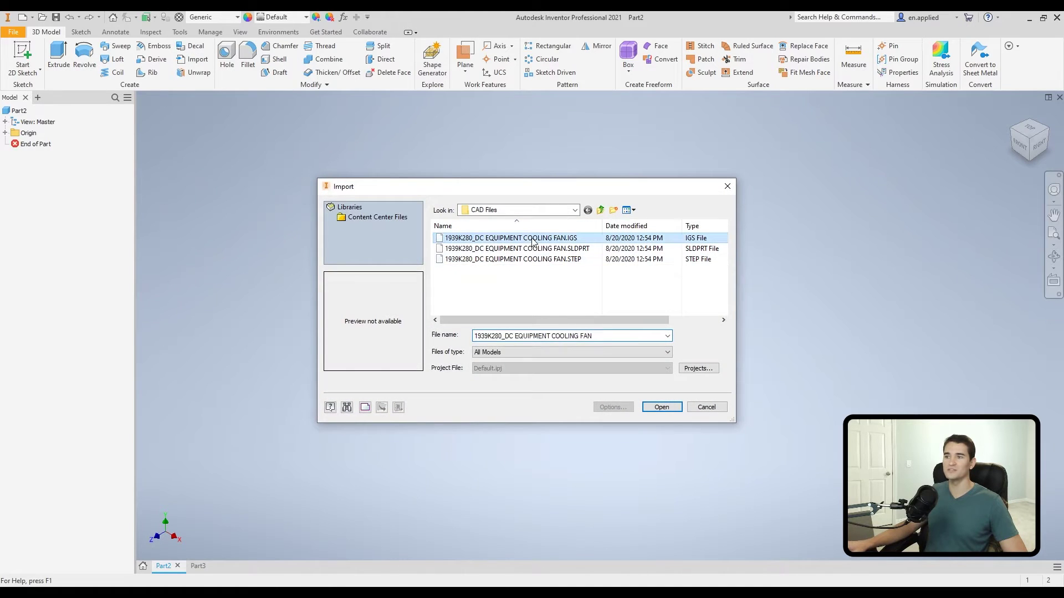
{"action": "left_click", "coordinate": [659, 408]}
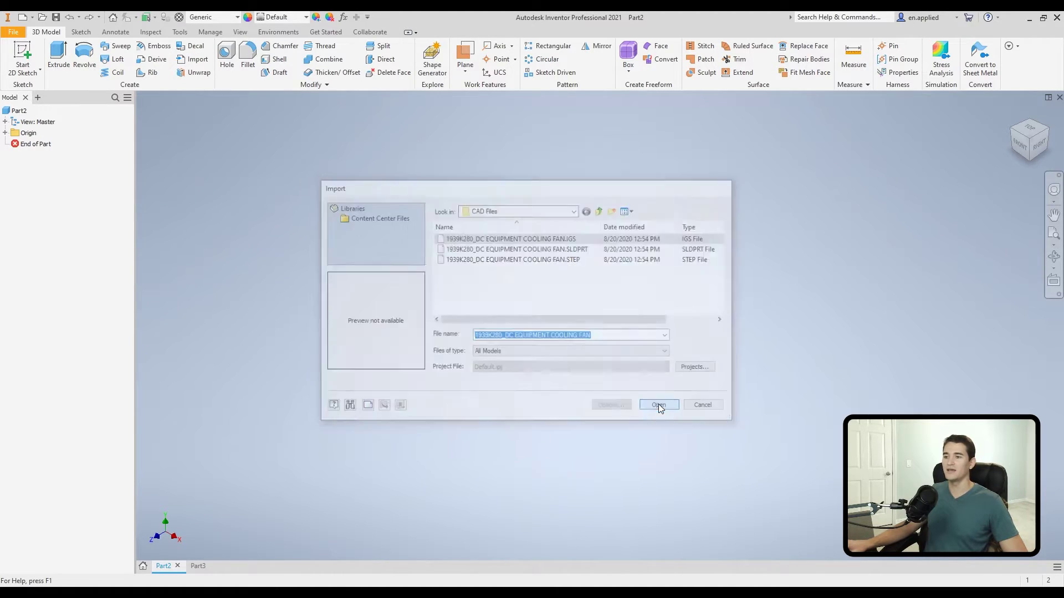
{"action": "left_click", "coordinate": [247, 334]}
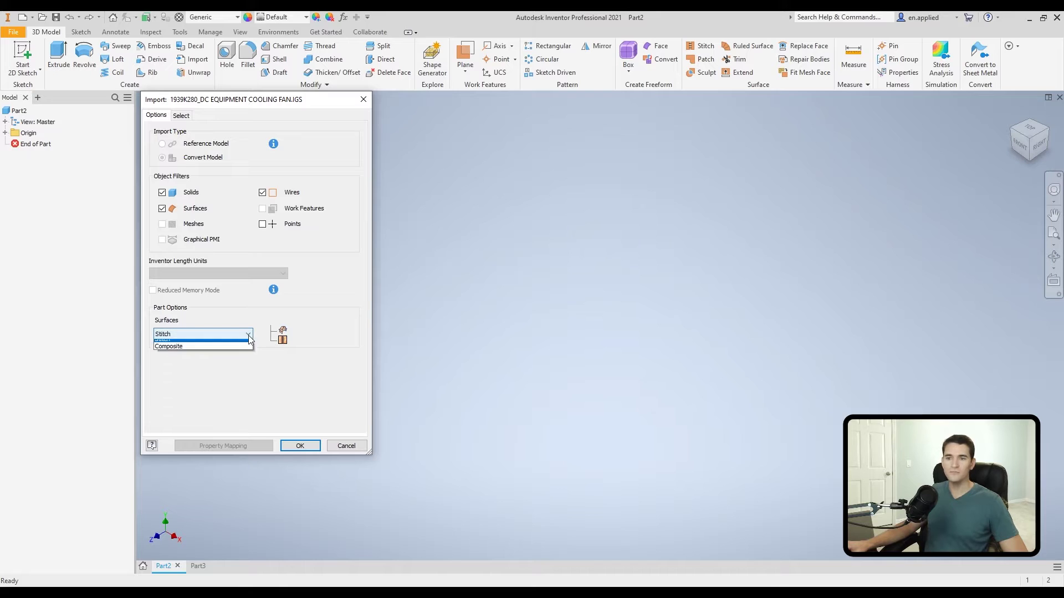
{"action": "left_click", "coordinate": [219, 358]}
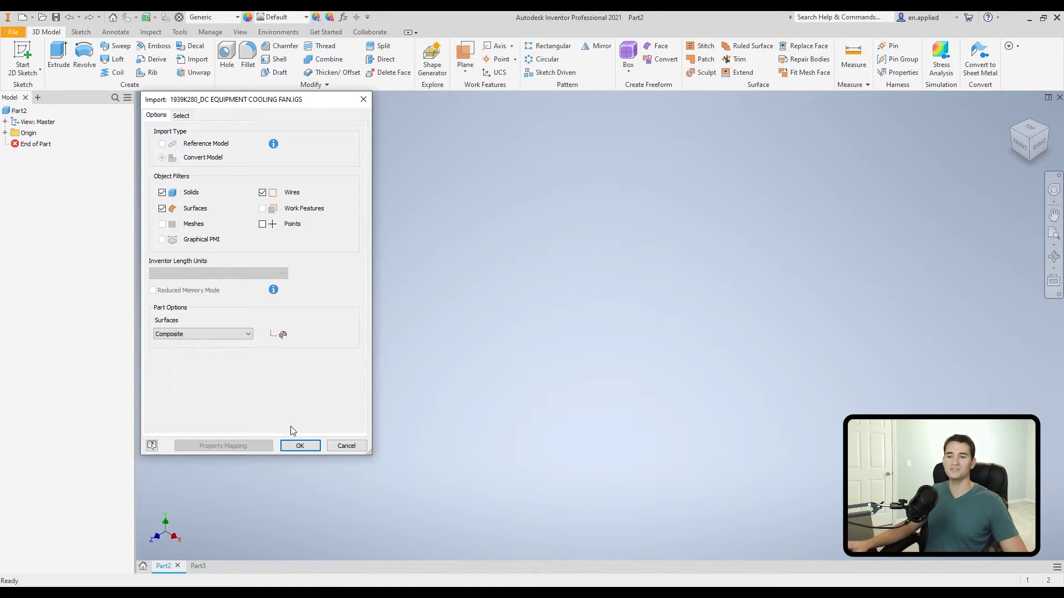
{"action": "left_click", "coordinate": [298, 444]}
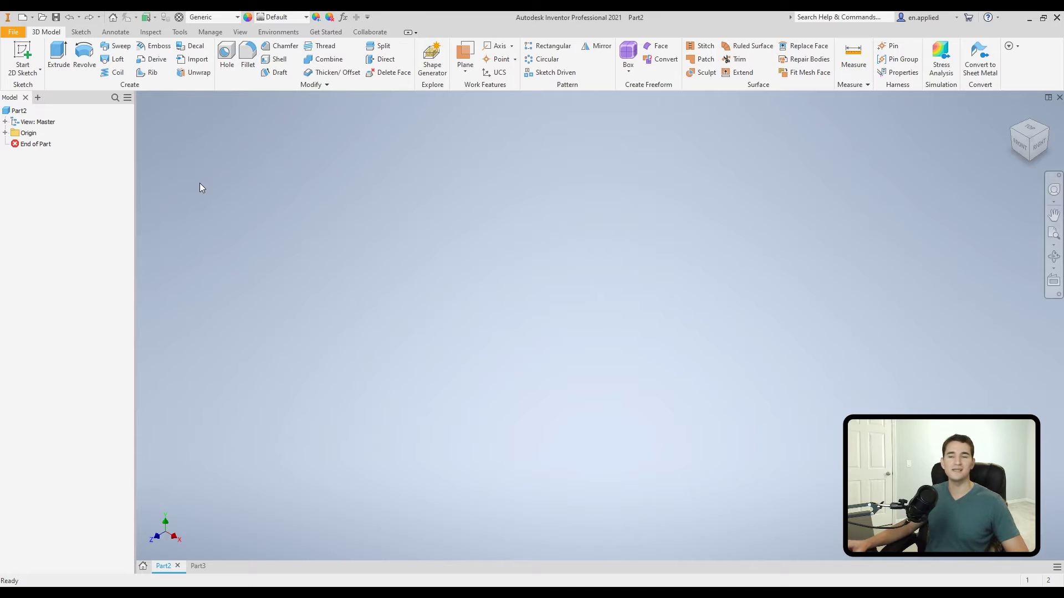
Open the cooling fan STEP file for import and load its model in the Select tab
{"action": "left_click", "coordinate": [198, 60]}
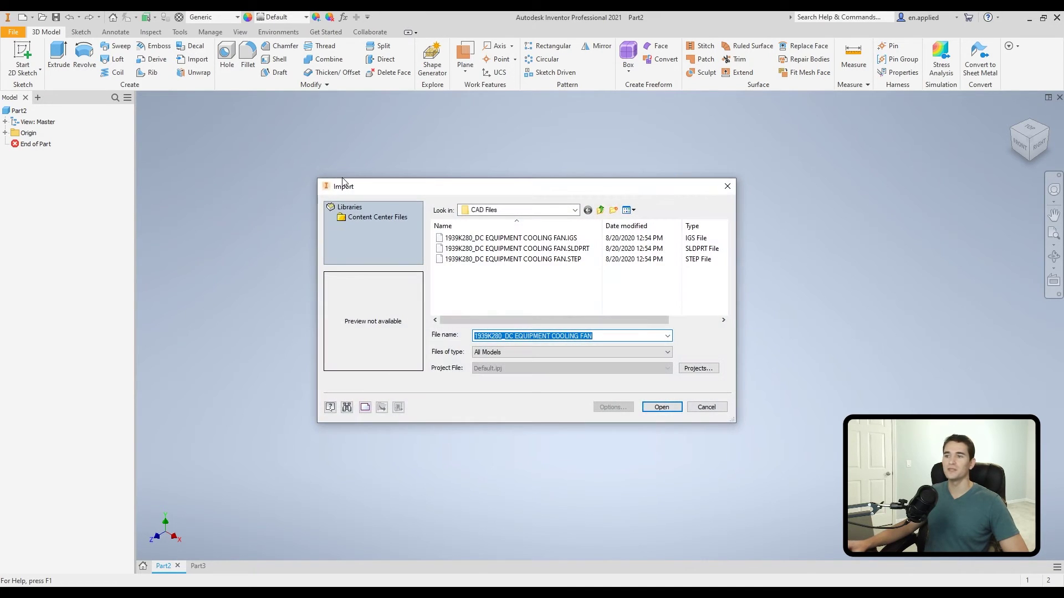
{"action": "left_click", "coordinate": [558, 260]}
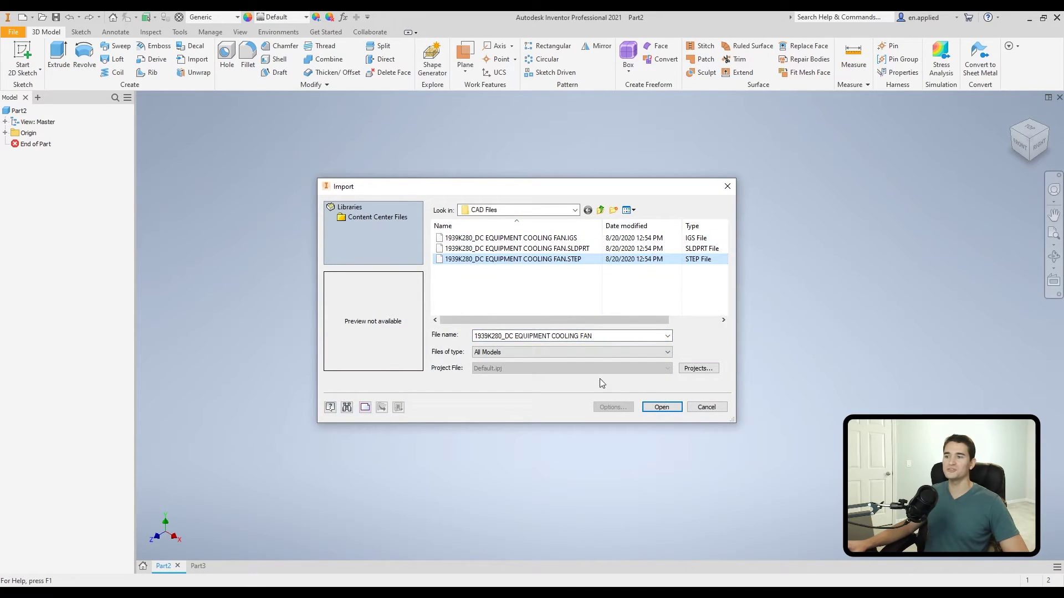
{"action": "left_click", "coordinate": [662, 407]}
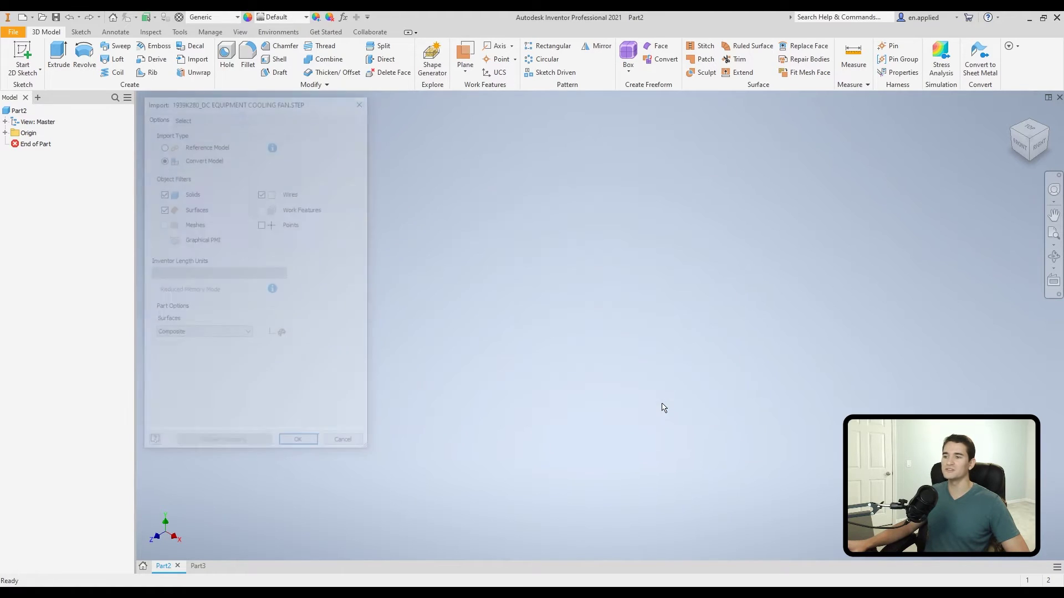
{"action": "left_click", "coordinate": [183, 116]}
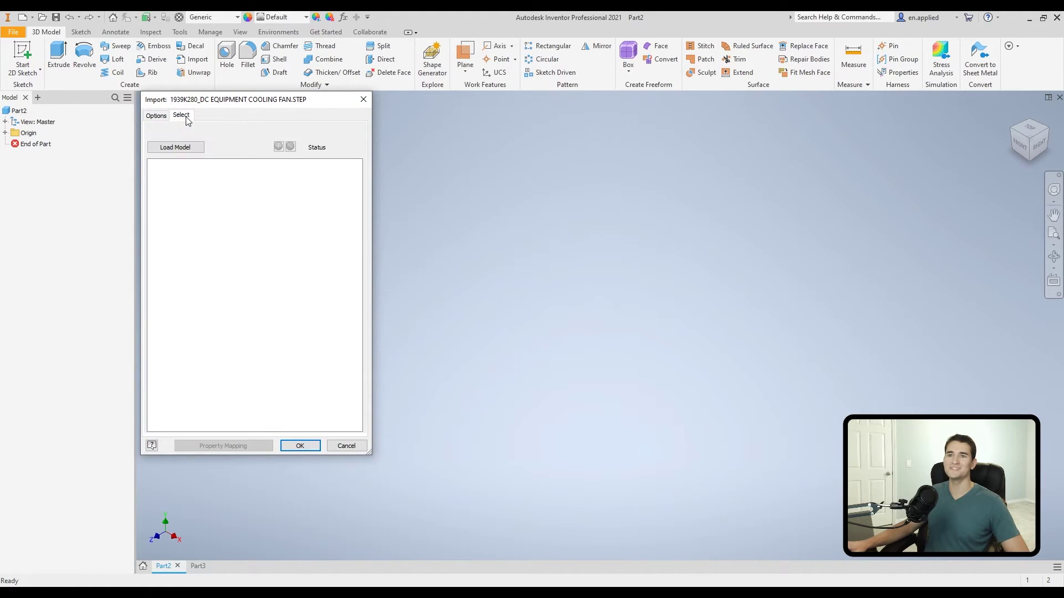
{"action": "left_click", "coordinate": [189, 148]}
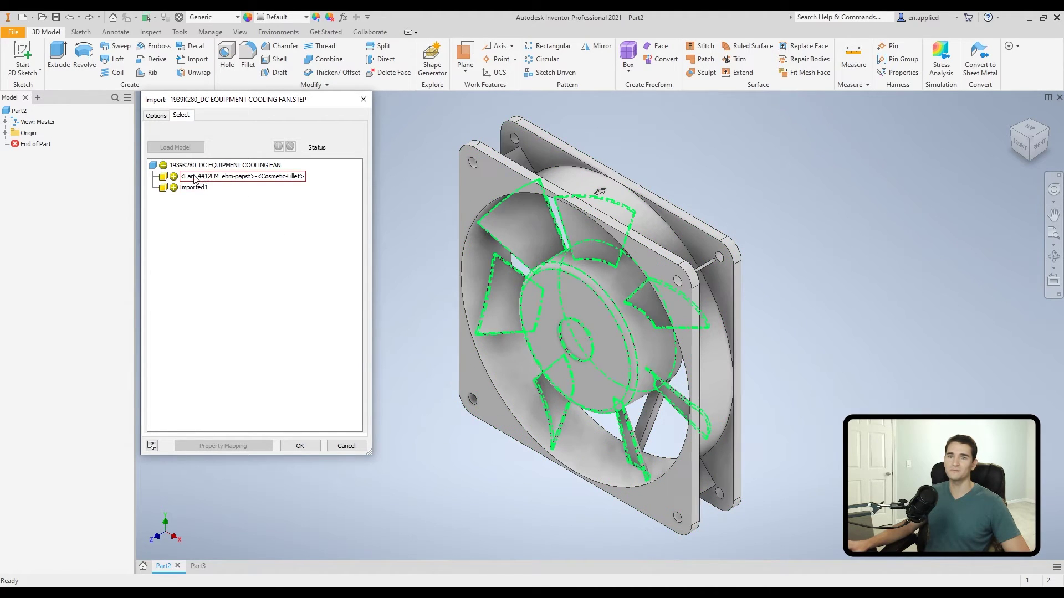
Exclude the Fan impeller row and complete the STEP import, keeping only the Imported1 housing
{"action": "left_click", "coordinate": [174, 177]}
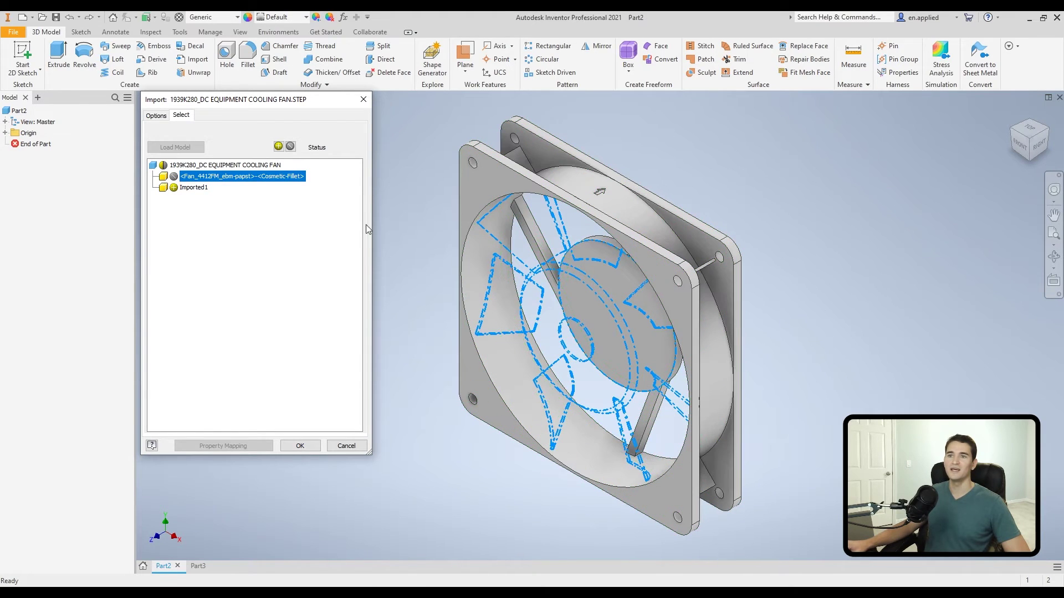
{"action": "left_click", "coordinate": [194, 188]}
{"action": "key", "text": "Up"}
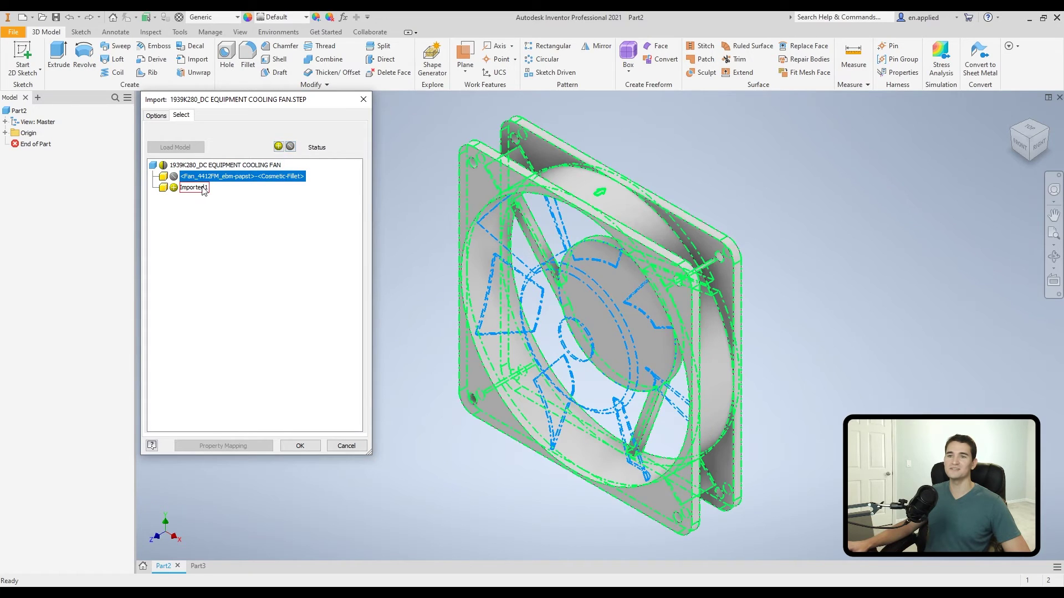
{"action": "left_click", "coordinate": [279, 147]}
{"action": "left_click", "coordinate": [290, 146]}
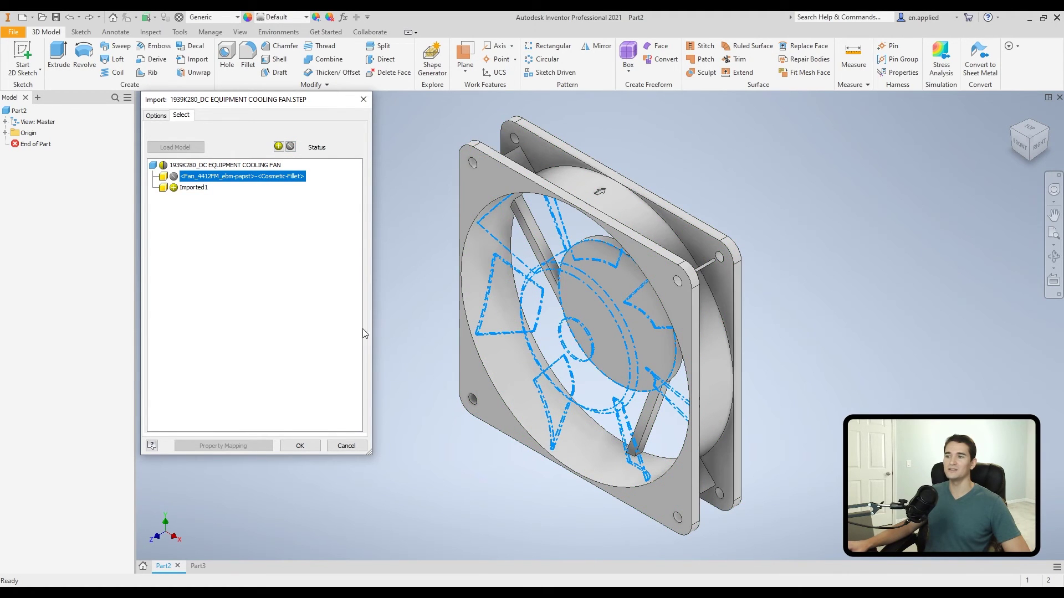
{"action": "left_click", "coordinate": [300, 446]}
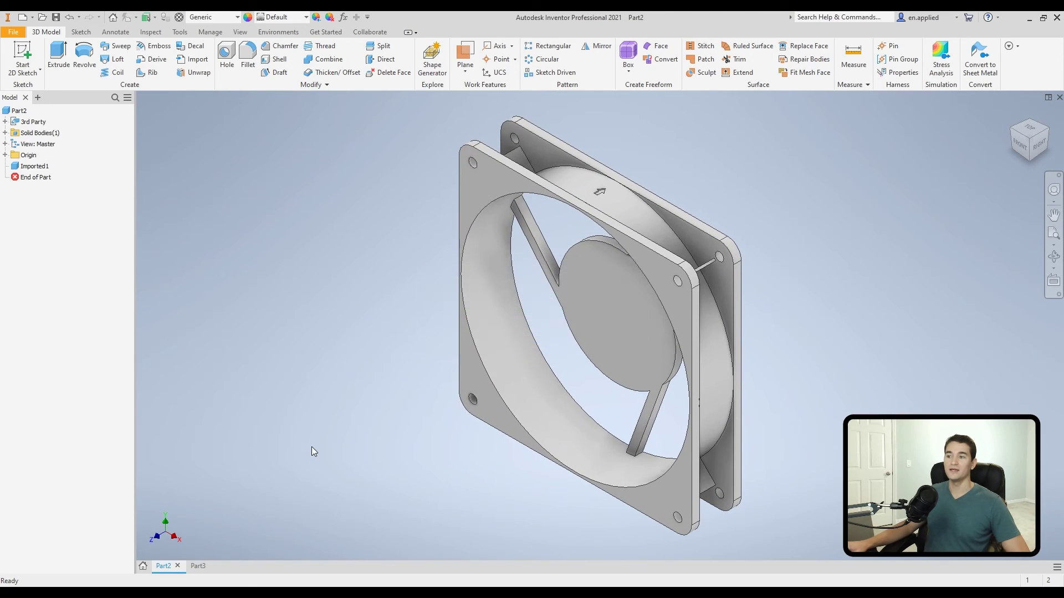